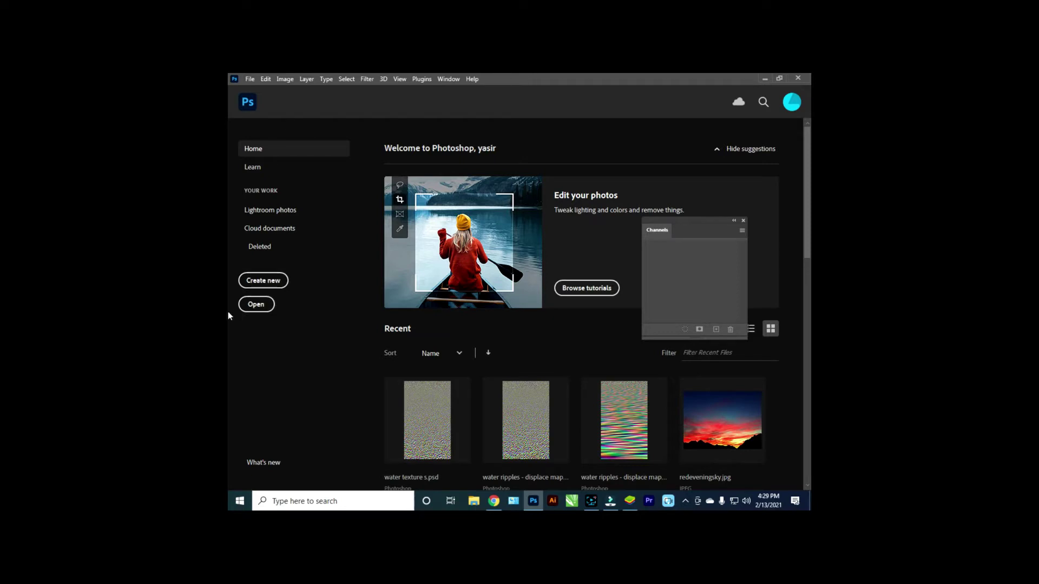
- Open the elephant grassland JPG from the Desktop and close the Discover panel
left_click(256, 305)
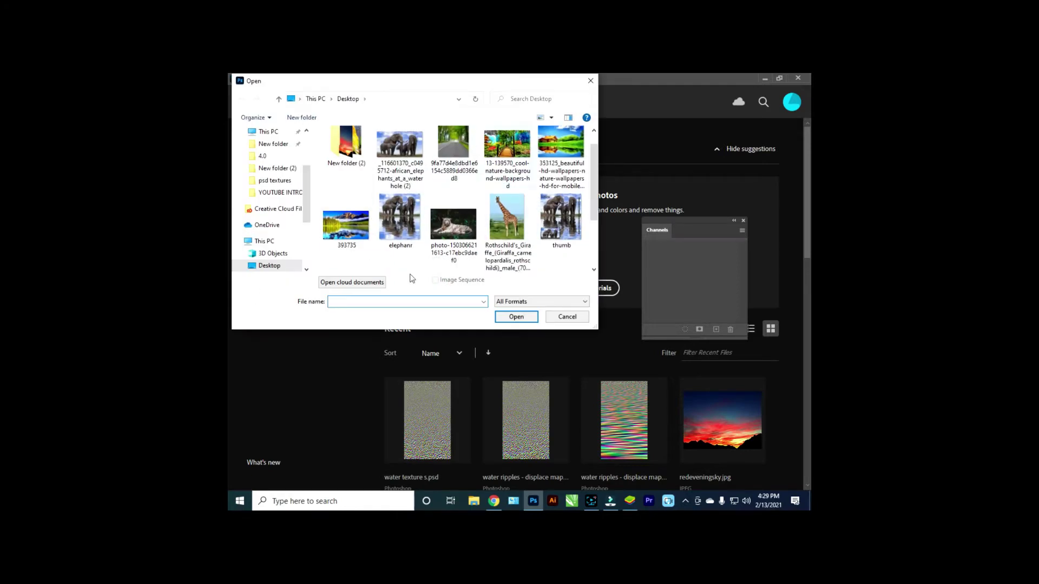
scroll(414, 266, "down", 1)
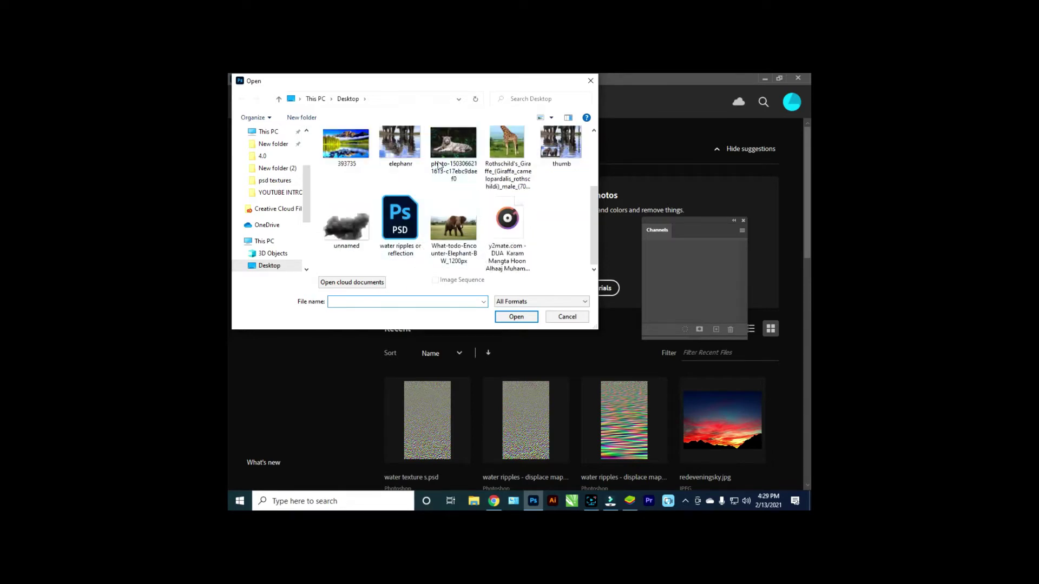
mouse_move(452, 227)
double_click(460, 231)
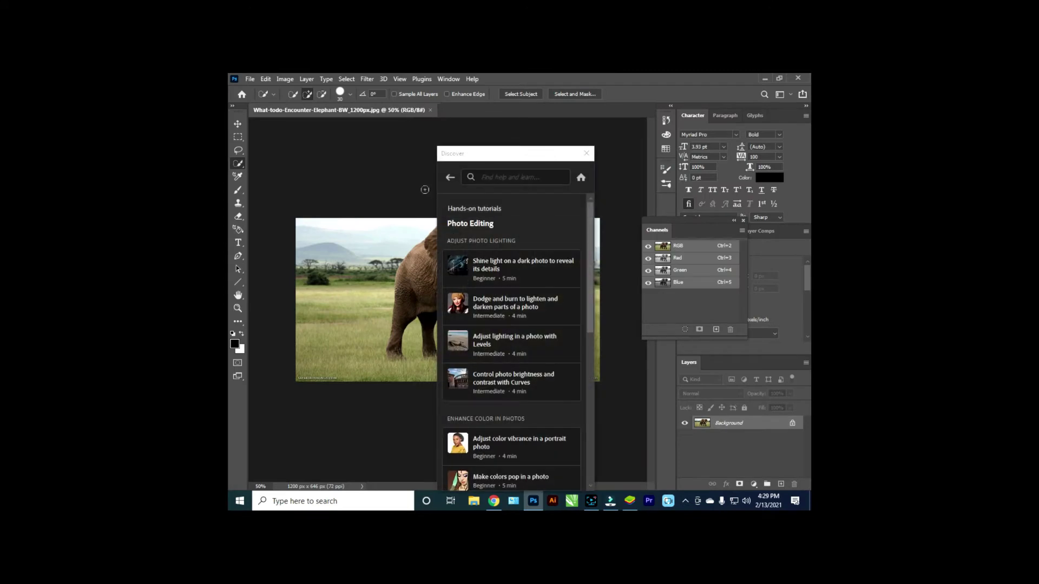
left_click(587, 153)
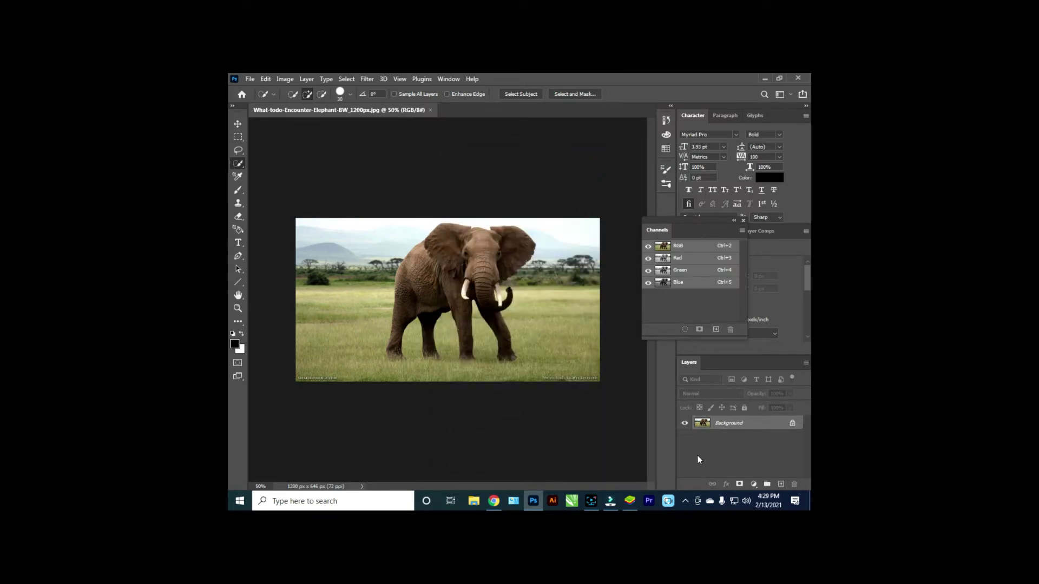
- Unlock the Background layer and select the elephant with Select Subject
left_click(792, 424)
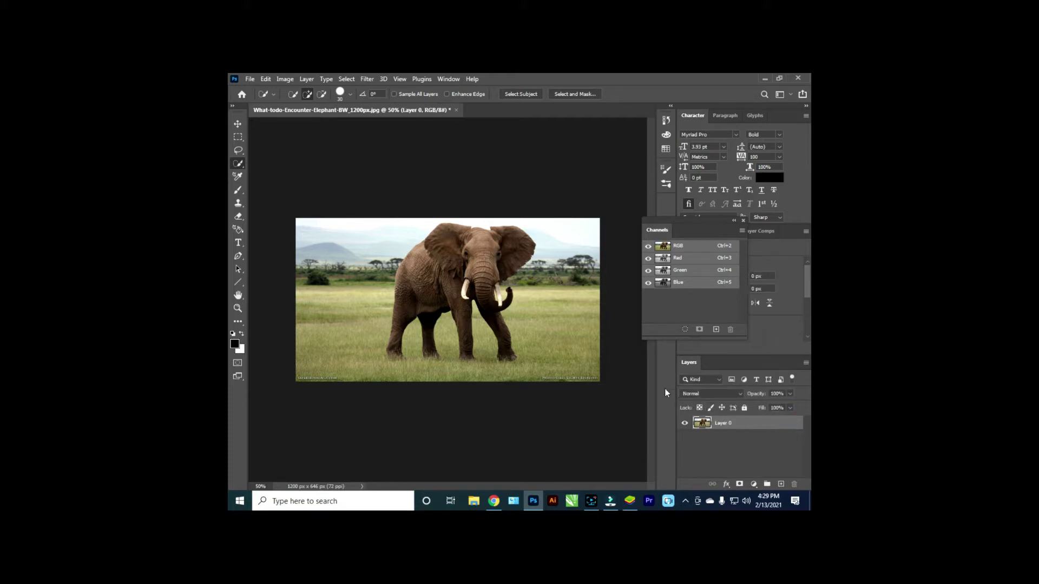
key("ctrl+plus")
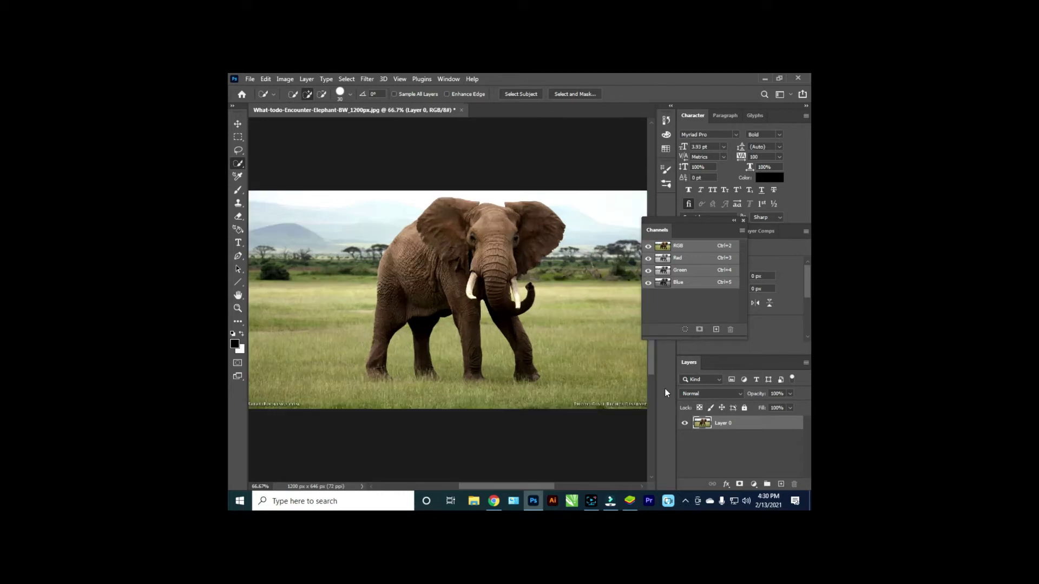
right_click(238, 162)
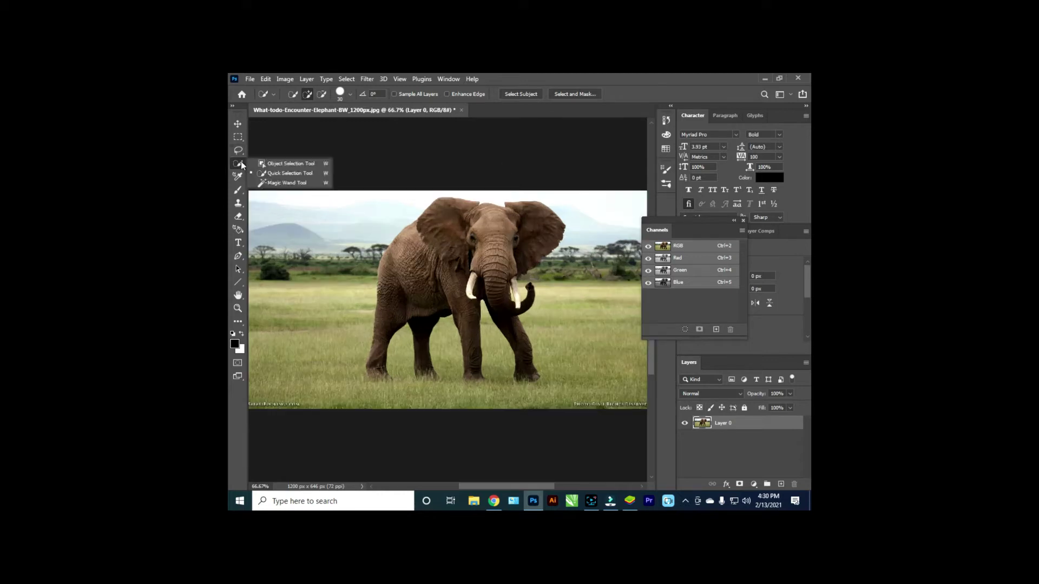
left_click(269, 184)
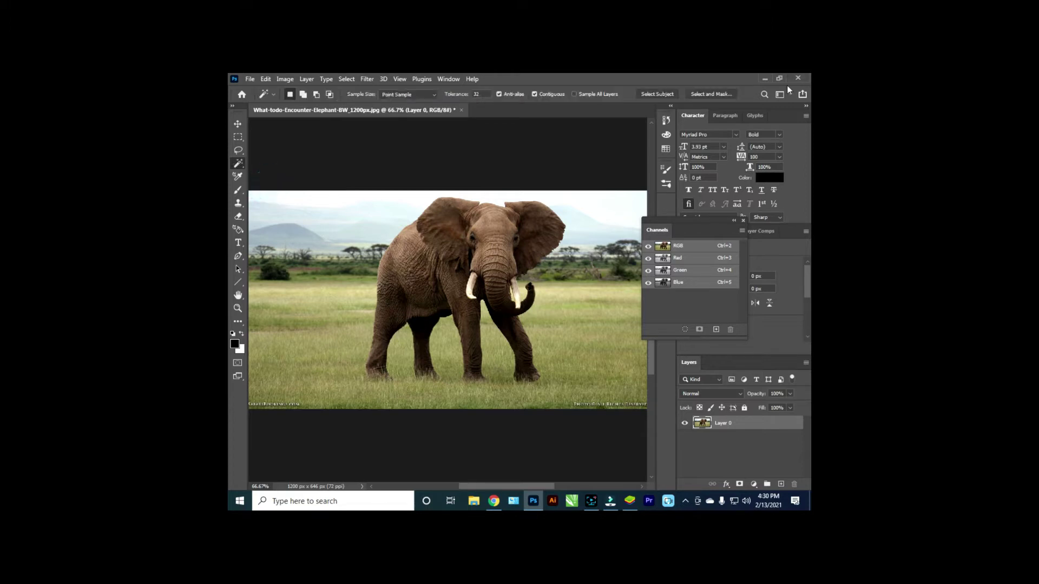
left_click(645, 100)
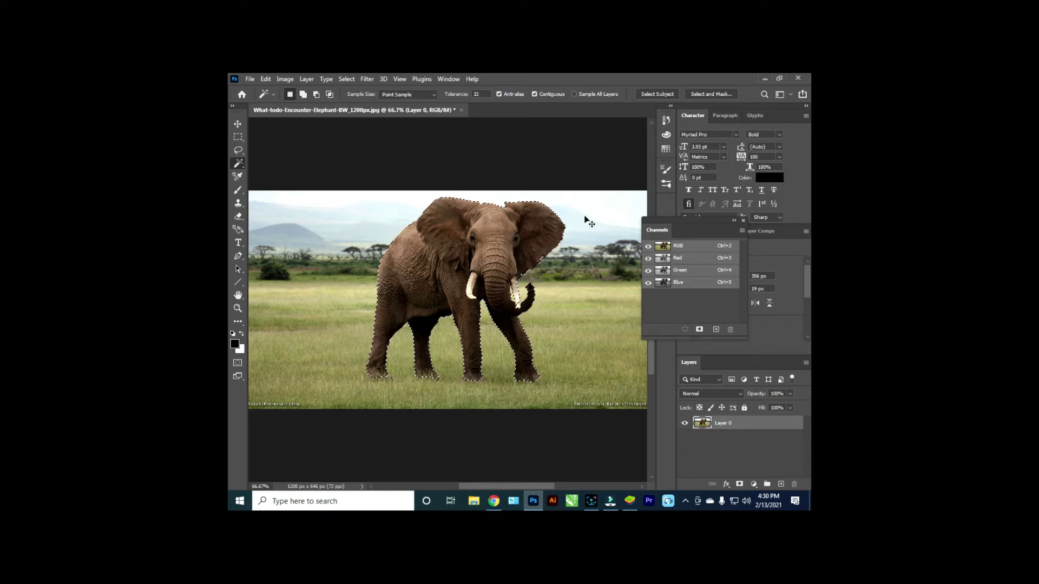
- Invert the selection, delete the grassland and sky, deselect, and inspect the cut edges
key("ctrl+shift+i")
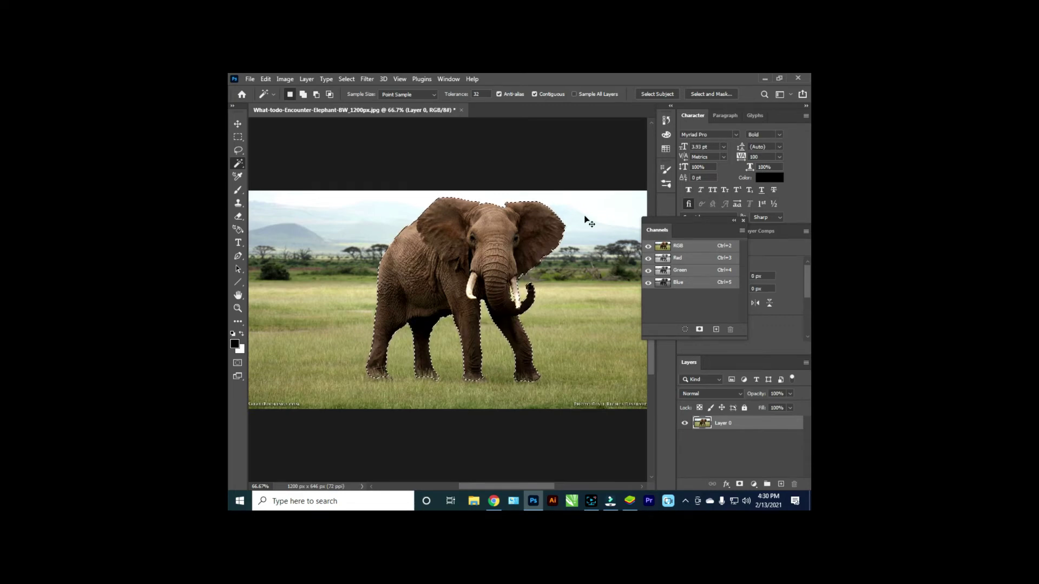
key("Delete")
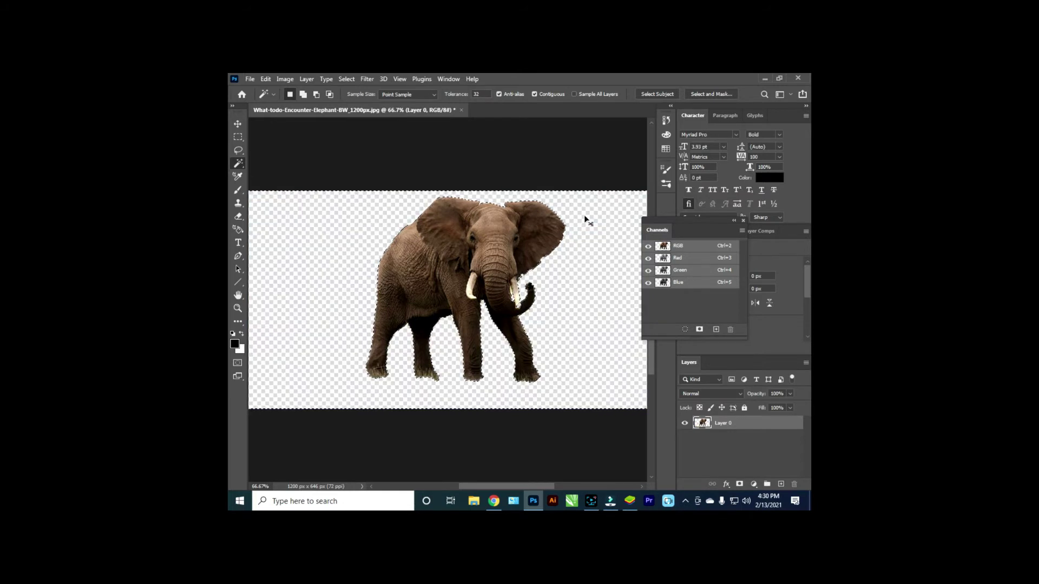
key("ctrl+d")
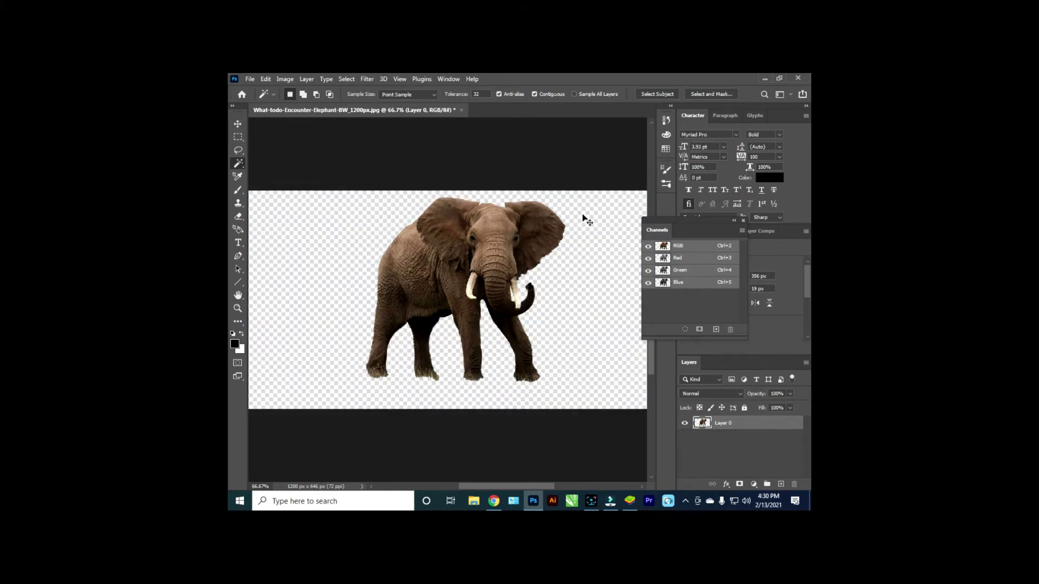
key("ctrl+plus")
key("ctrl+plus")
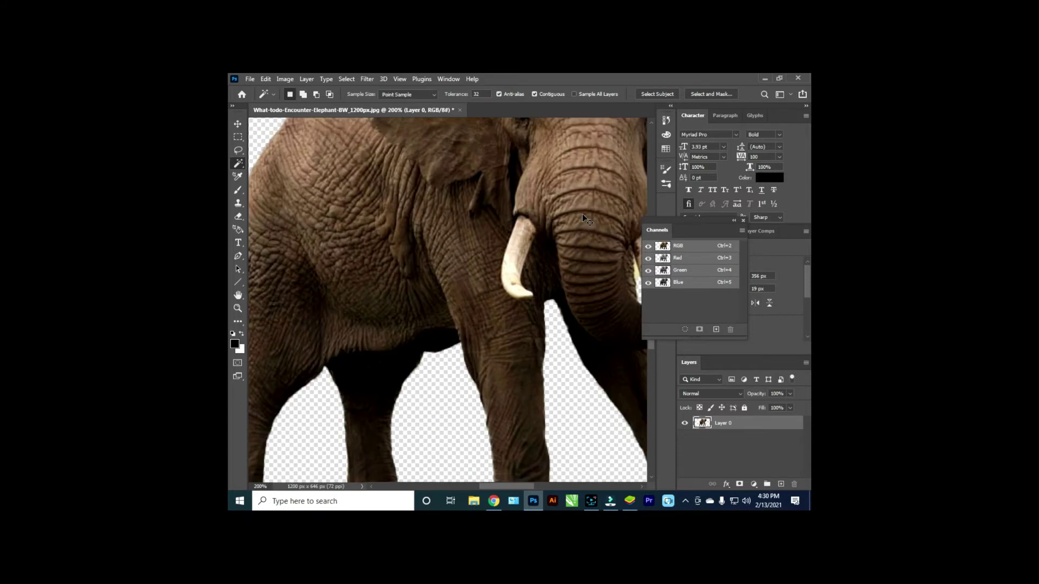
key("ctrl+minus")
key("ctrl+minus")
key("ctrl+minus")
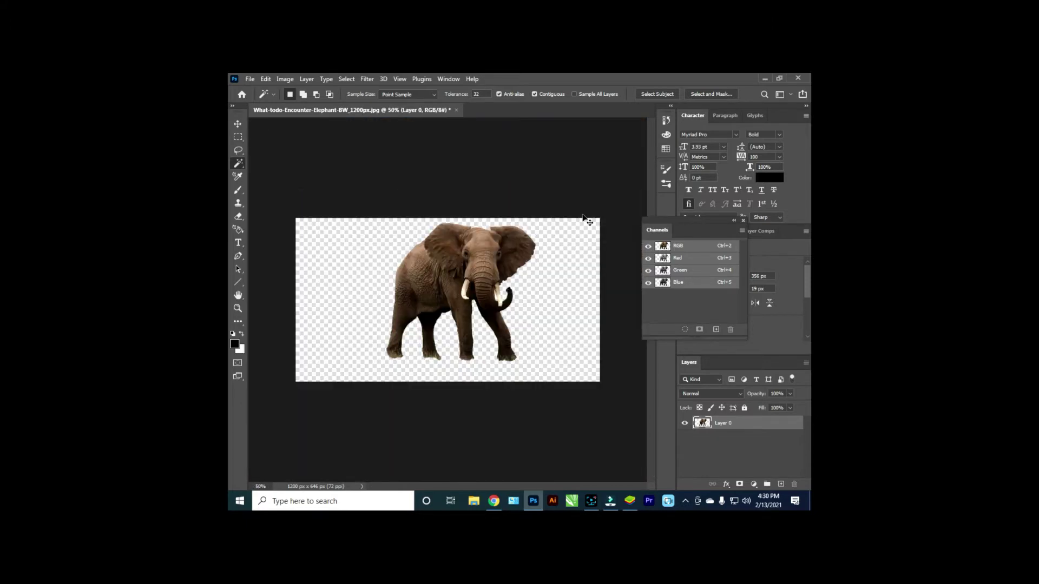
- Open the white tiger photo (photo-1503066…) from the Desktop as a second document
left_click(249, 79)
left_click(260, 101)
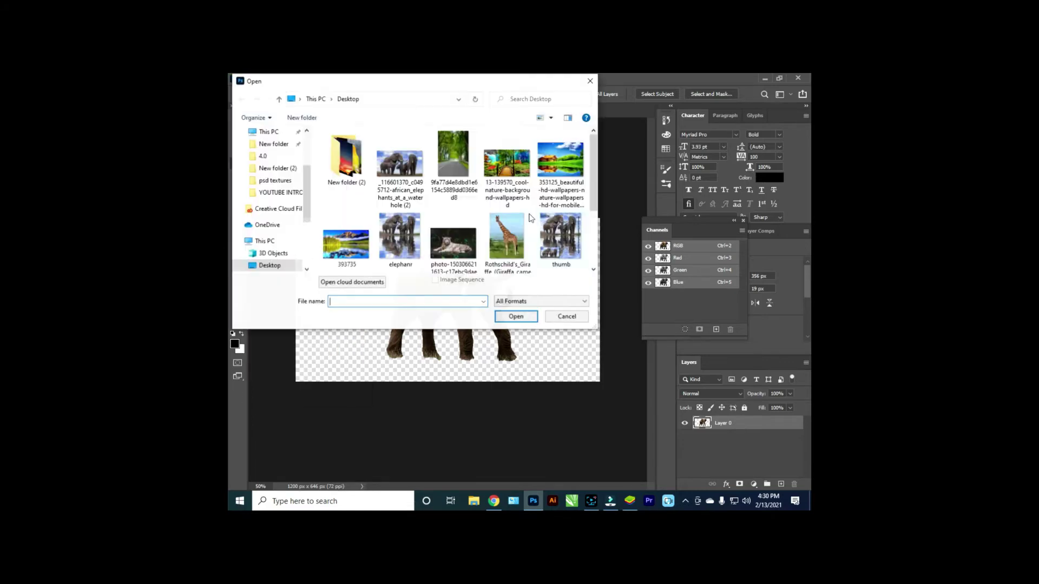
left_click(459, 243)
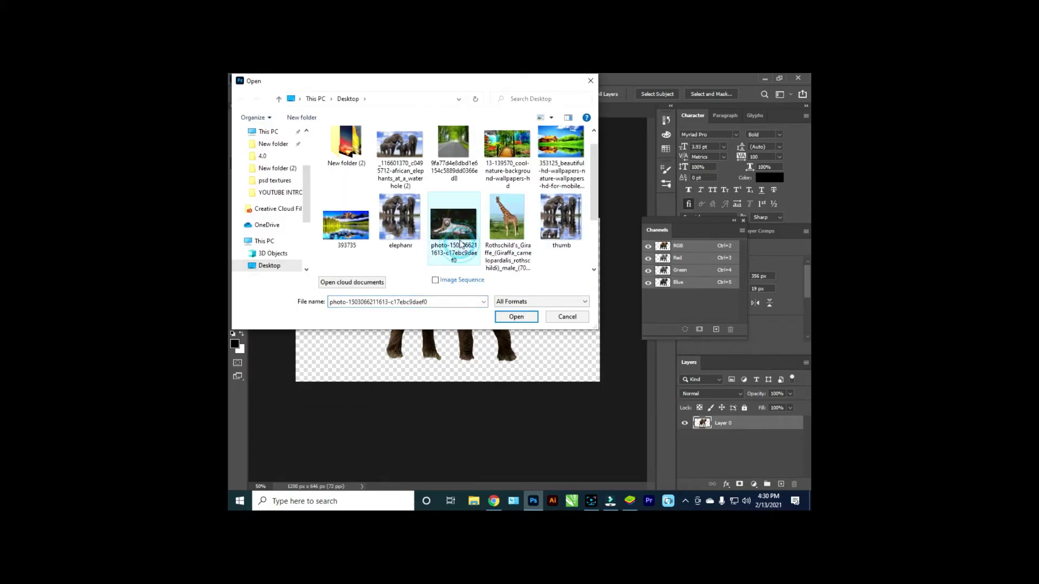
double_click(452, 224)
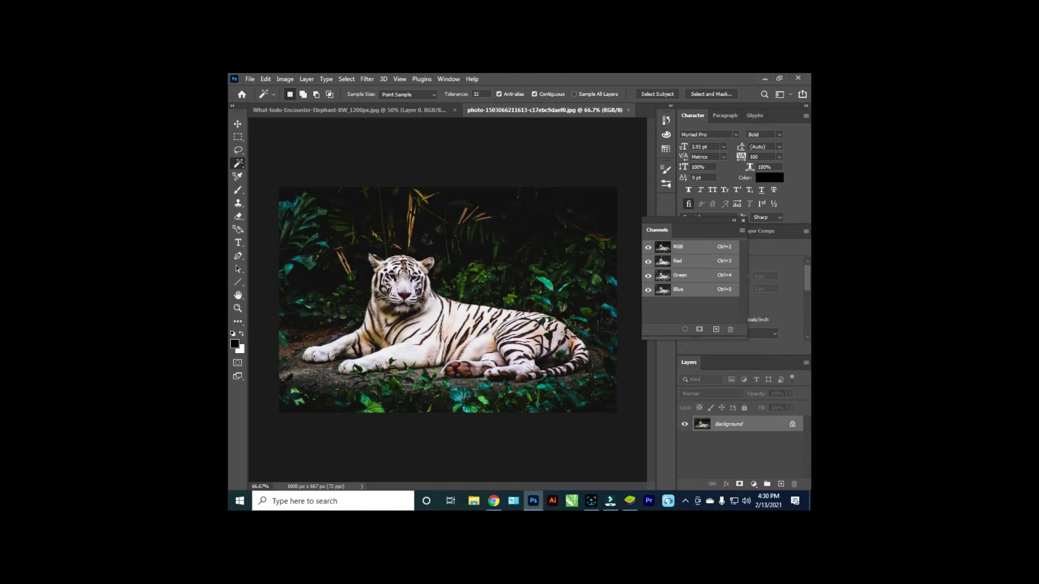
- Unlock the tiger layer, select the tiger, and delete the inverted jungle background
left_click(793, 424)
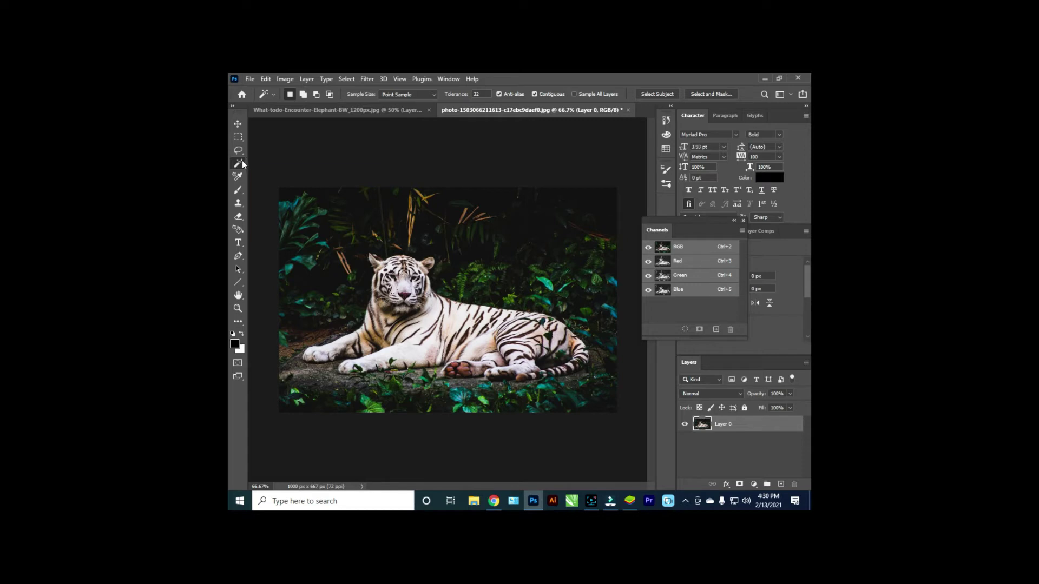
left_click(654, 94)
key("ctrl+shift+i")
key("Delete")
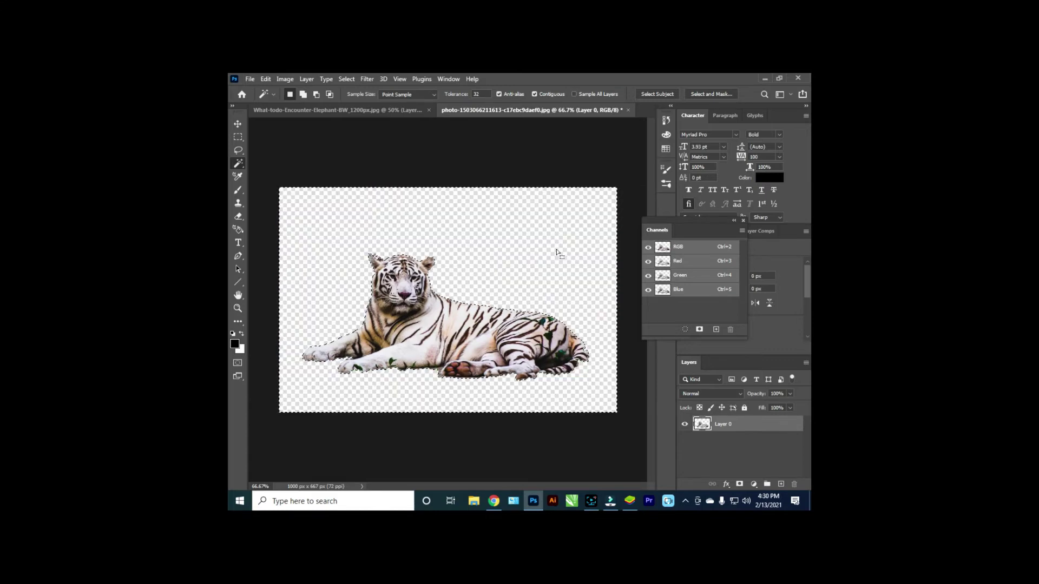
key("ctrl+d")
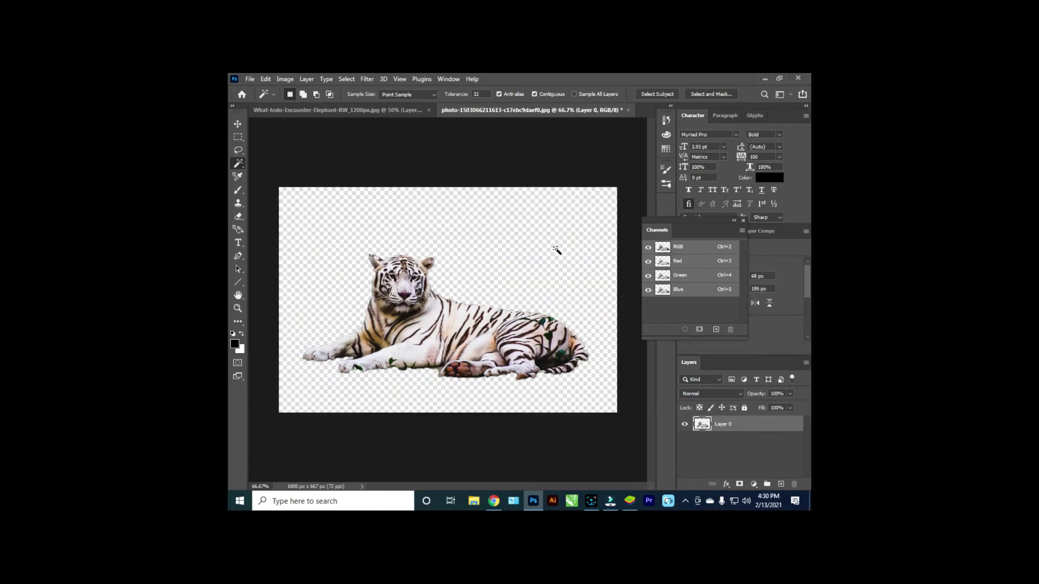
key("ctrl+plus")
key("ctrl+plus")
key("ctrl+plus")
key("ctrl+minus")
key("ctrl+minus")
key("ctrl+minus")
key("ctrl+minus")
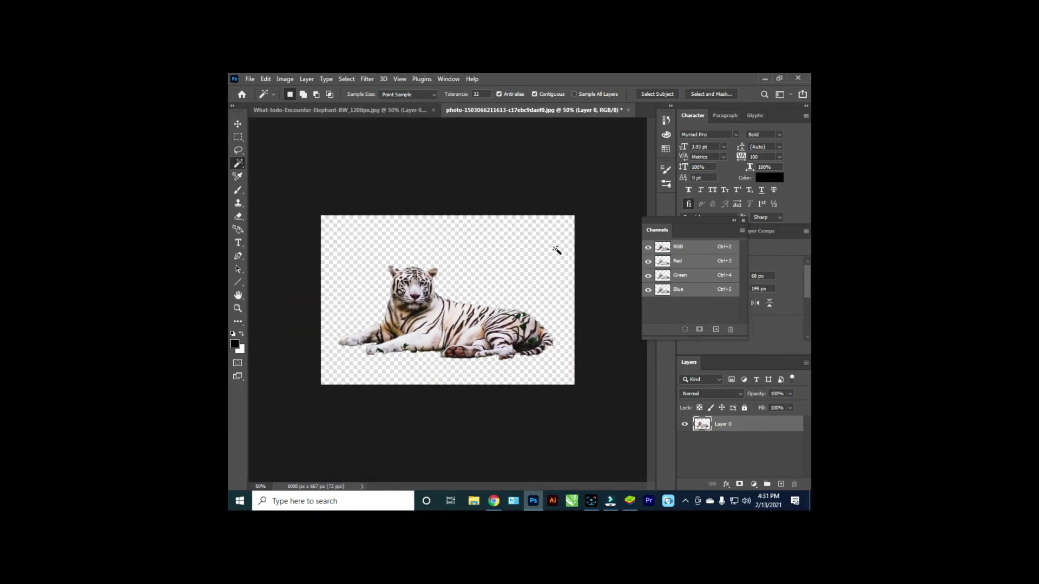
left_click(250, 79)
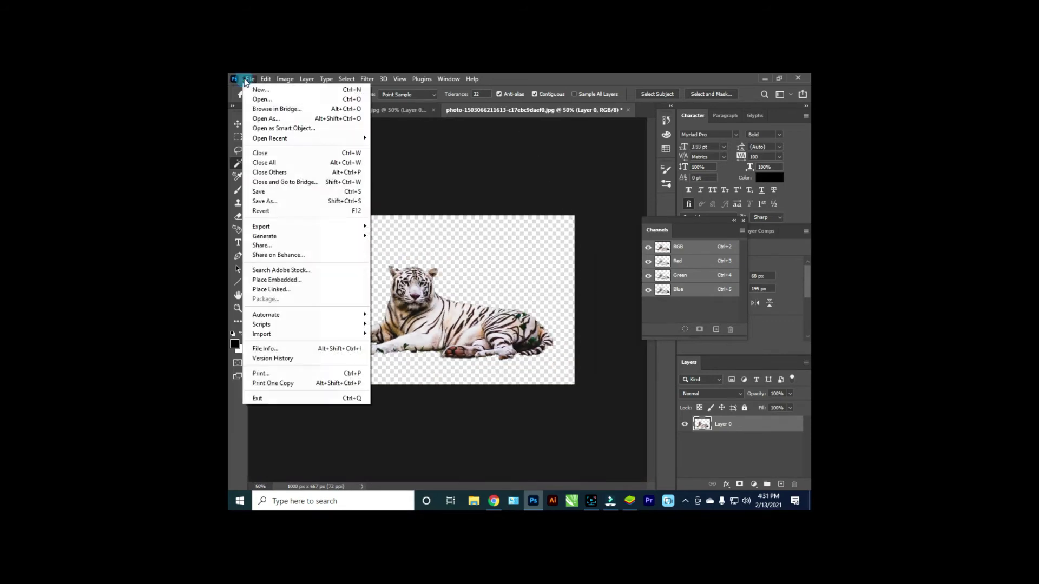
- Open the Rothschild's Giraffe photo from the Desktop and unlock its Background into Layer 0
left_click(253, 100)
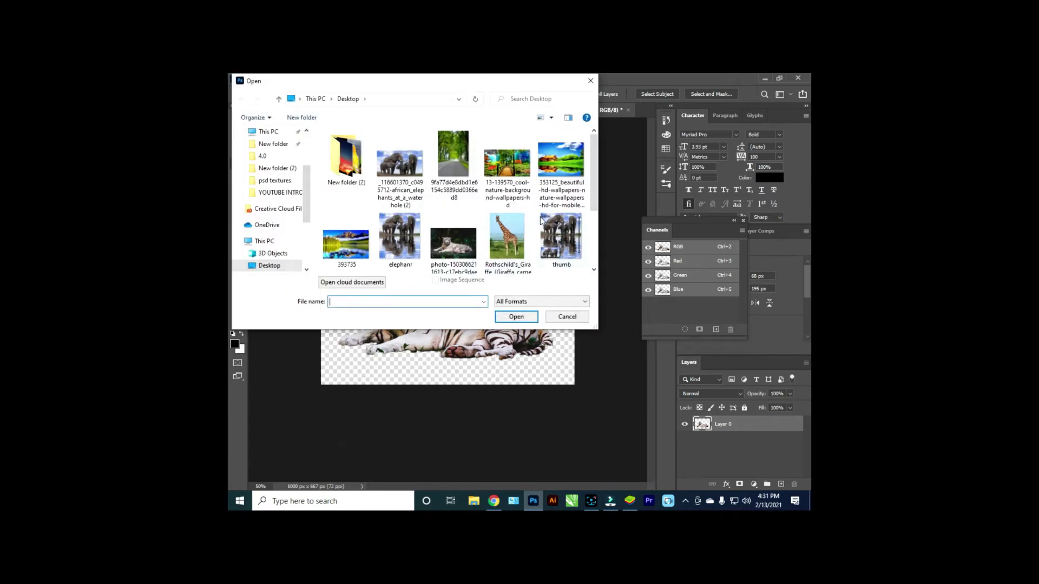
double_click(524, 226)
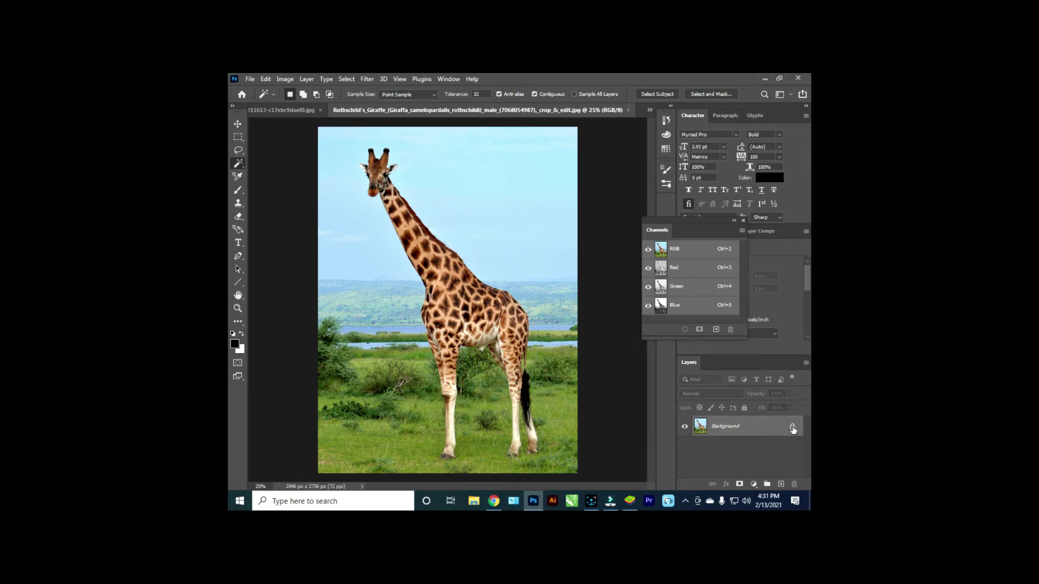
left_click(792, 428)
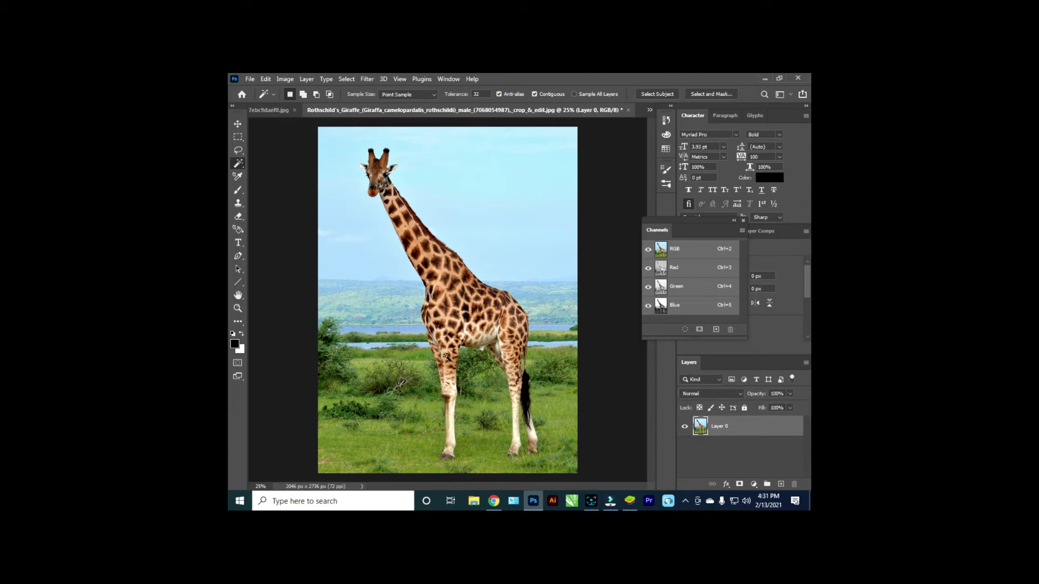
- Select the giraffe as subject, delete the inverted grassland and sky, then press Ctrl+S
right_click(240, 166)
left_click(658, 93)
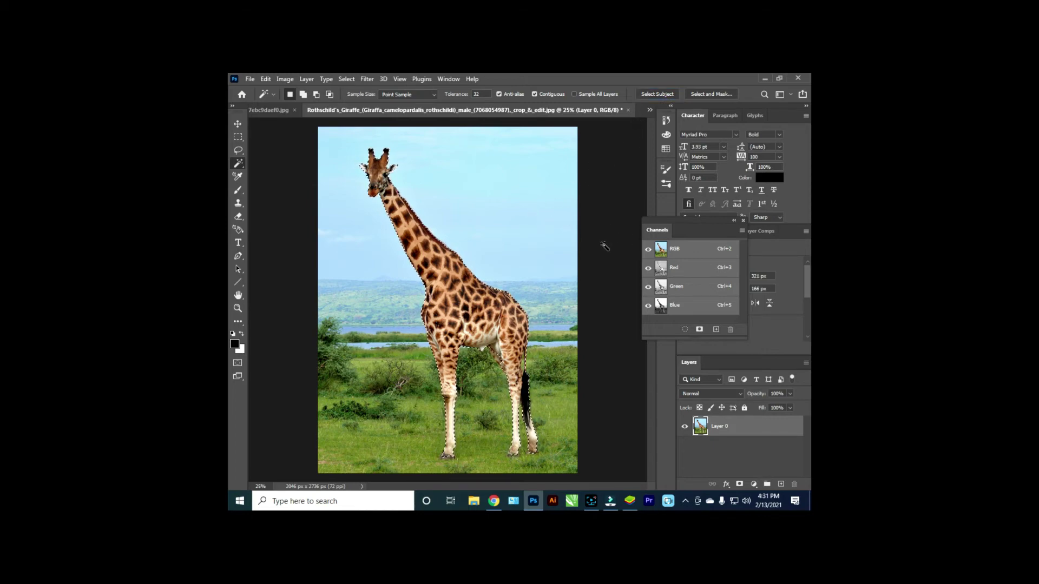
key("ctrl+shift+i")
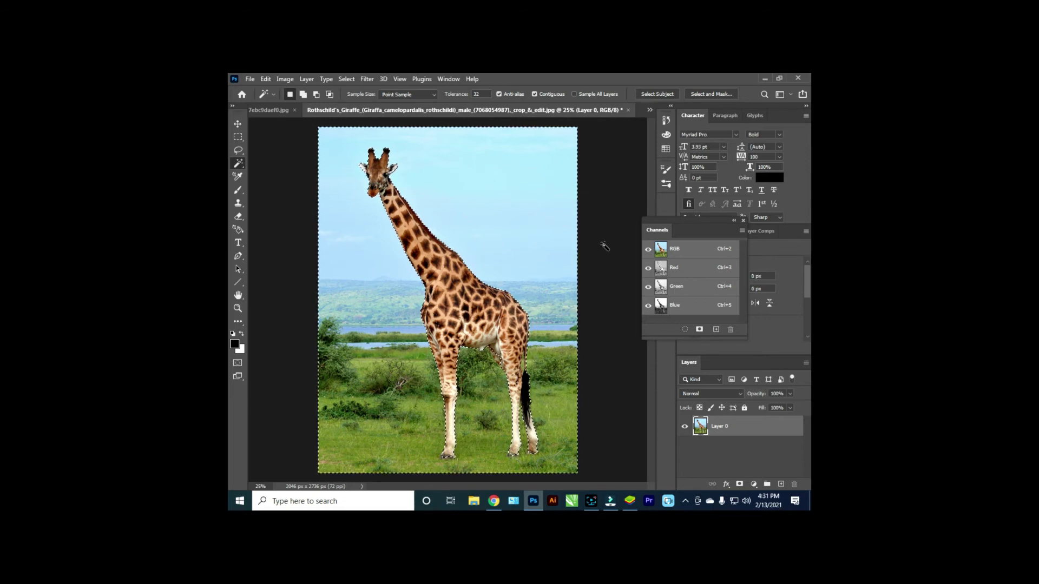
key("Delete")
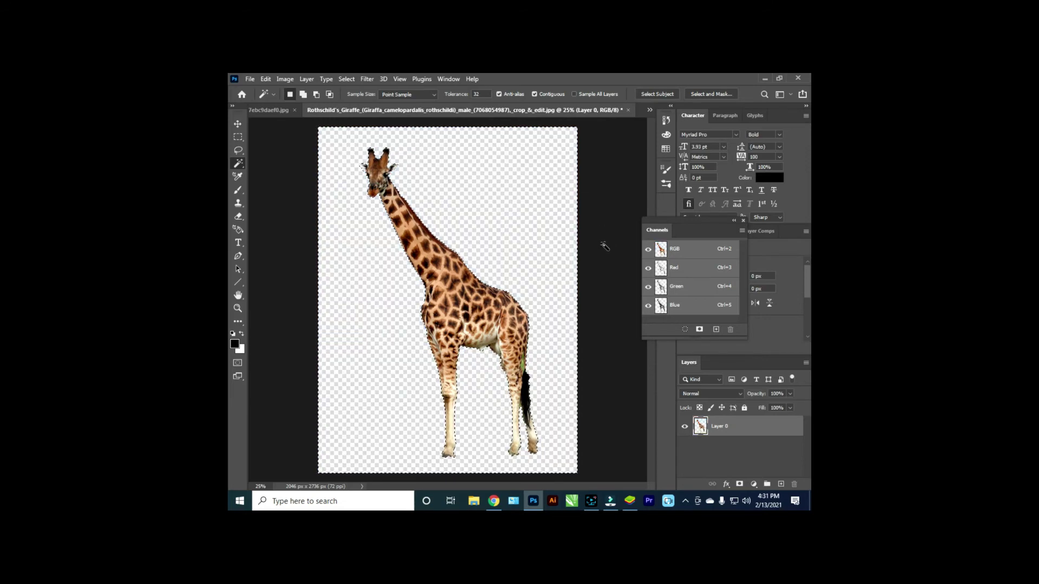
key("ctrl+s")
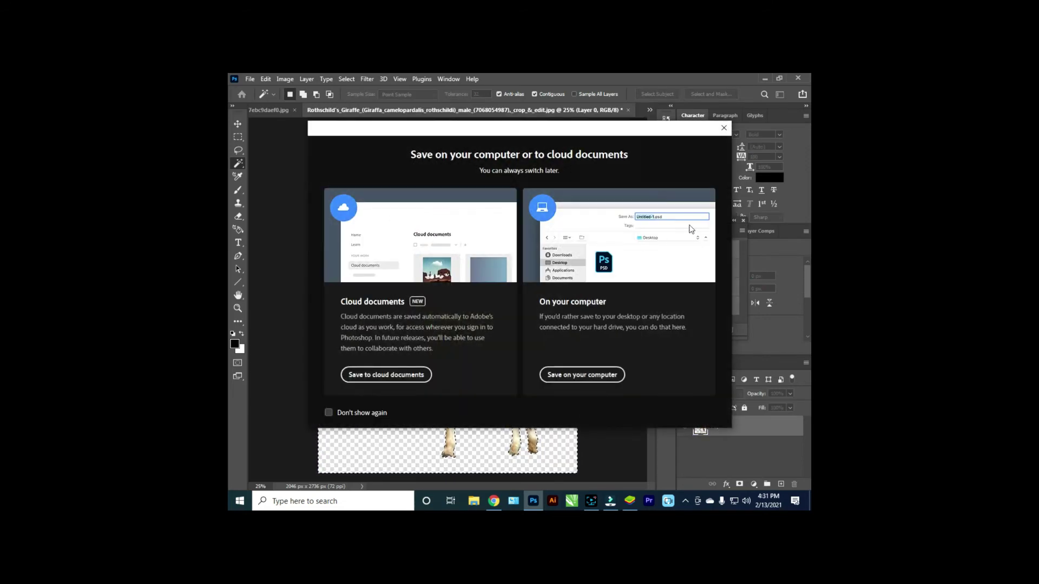
- Cancel the save prompt and zoom in to inspect the giraffe's body edges
left_click(720, 130)
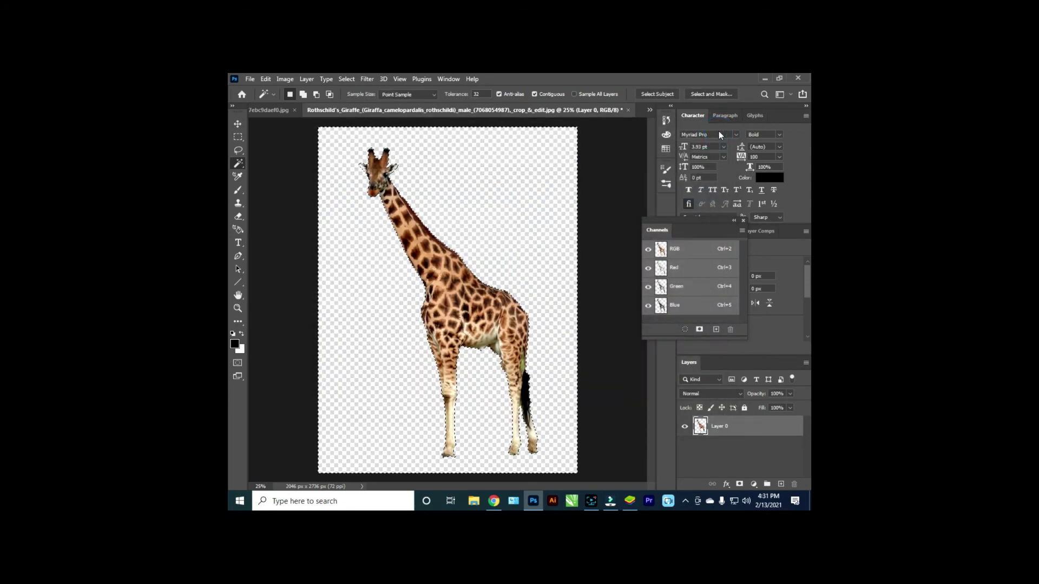
key("ctrl+plus")
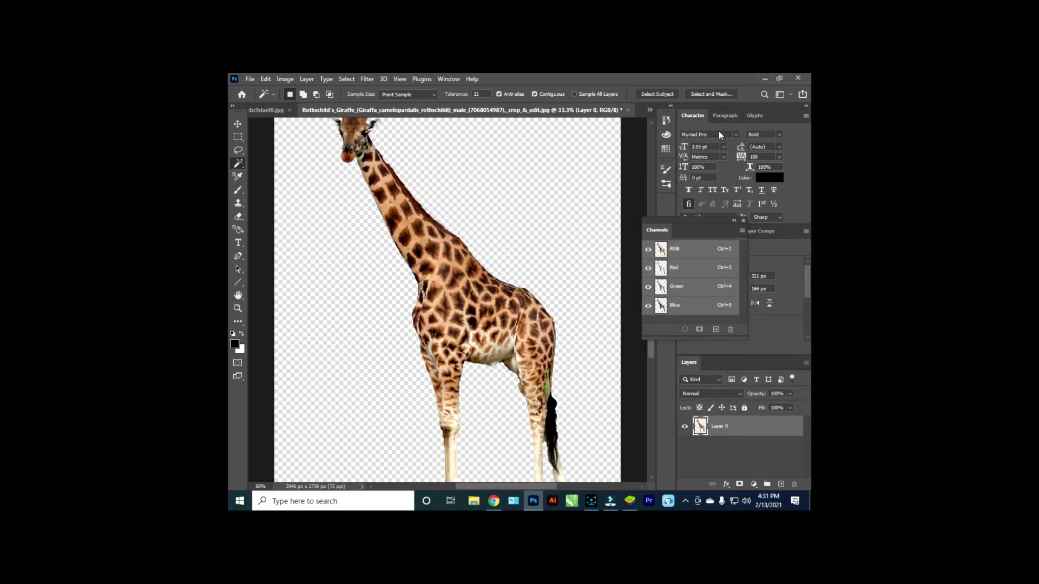
key("ctrl+plus")
key("ctrl+plus")
key("ctrl+plus")
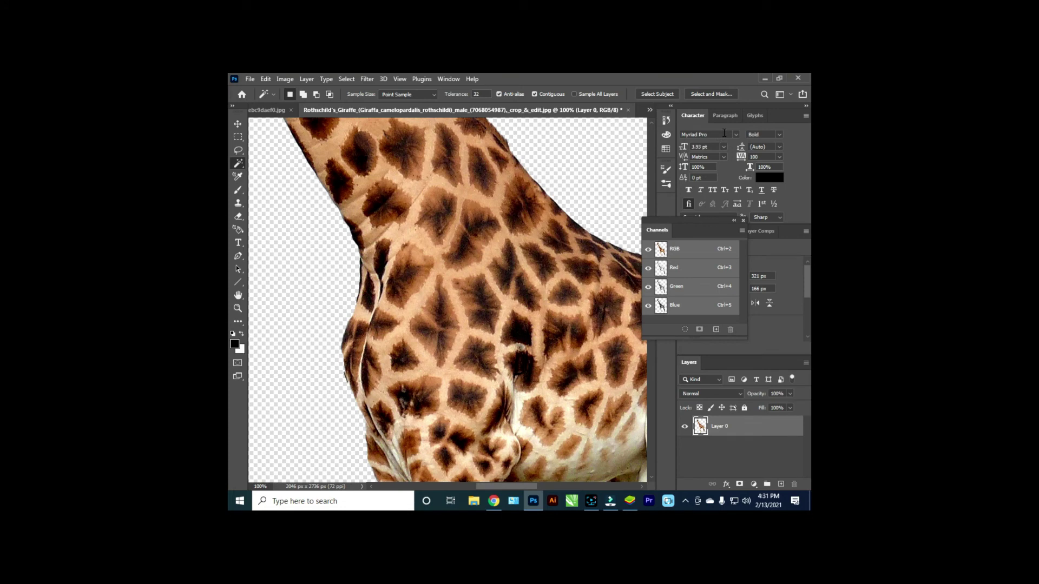
key("ctrl+minus")
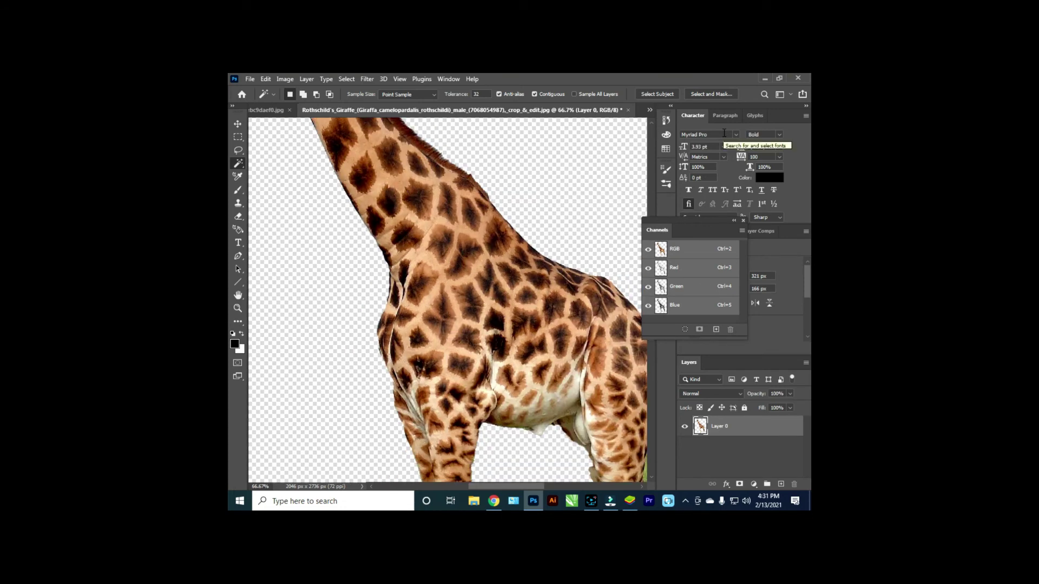
- Pick the Move tool, scroll over the giraffe, then switch to the white tiger document
left_click(238, 124)
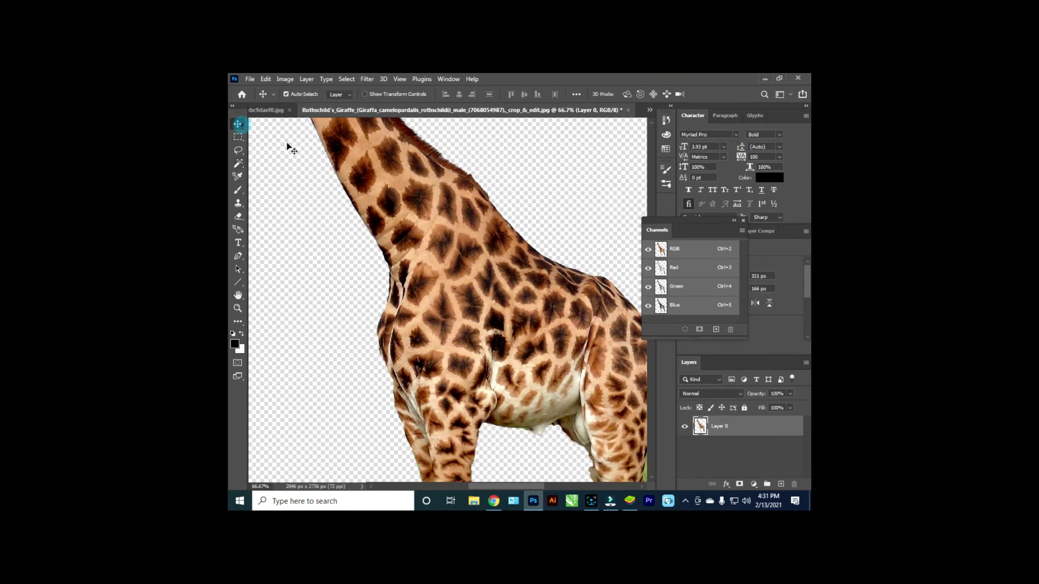
scroll(390, 203, "up", 5)
scroll(357, 195, "up", 5)
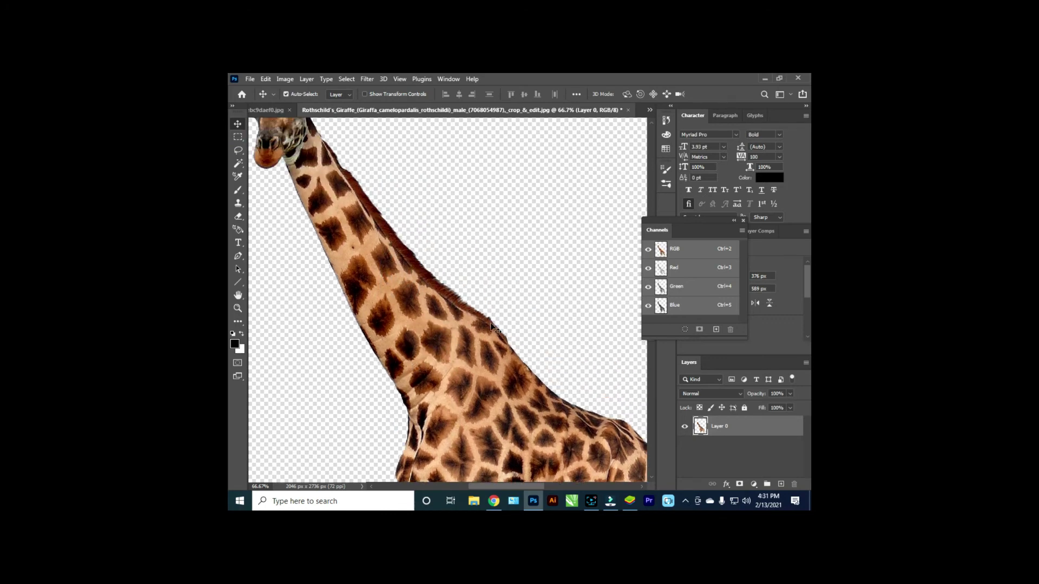
scroll(491, 323, "up", 2)
scroll(470, 314, "up", 2)
scroll(454, 307, "up", 2)
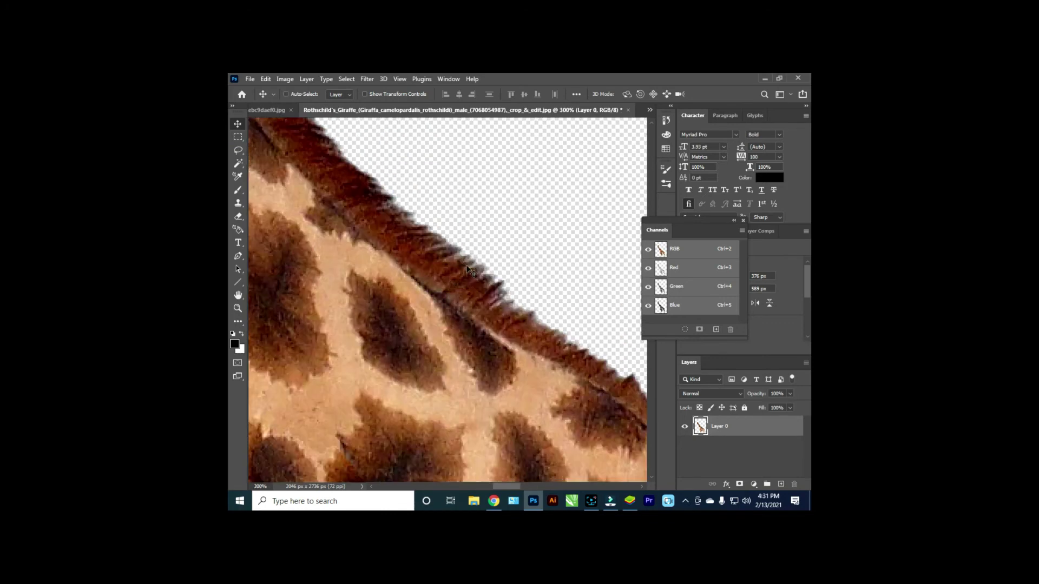
scroll(460, 271, "down", 3)
scroll(454, 271, "down", 2)
scroll(455, 270, "down", 1)
scroll(437, 157, "down", 1)
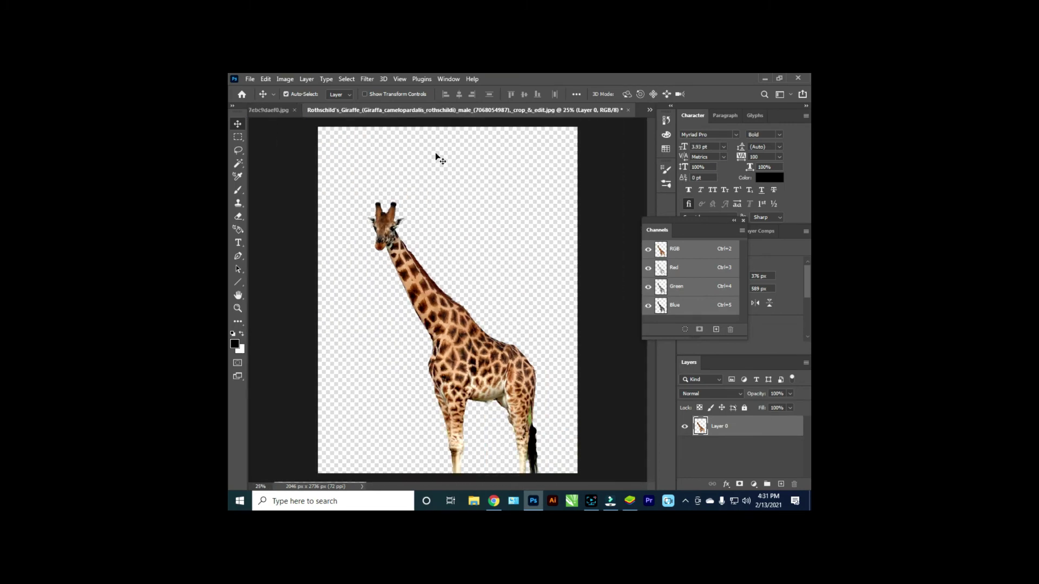
left_click(276, 110)
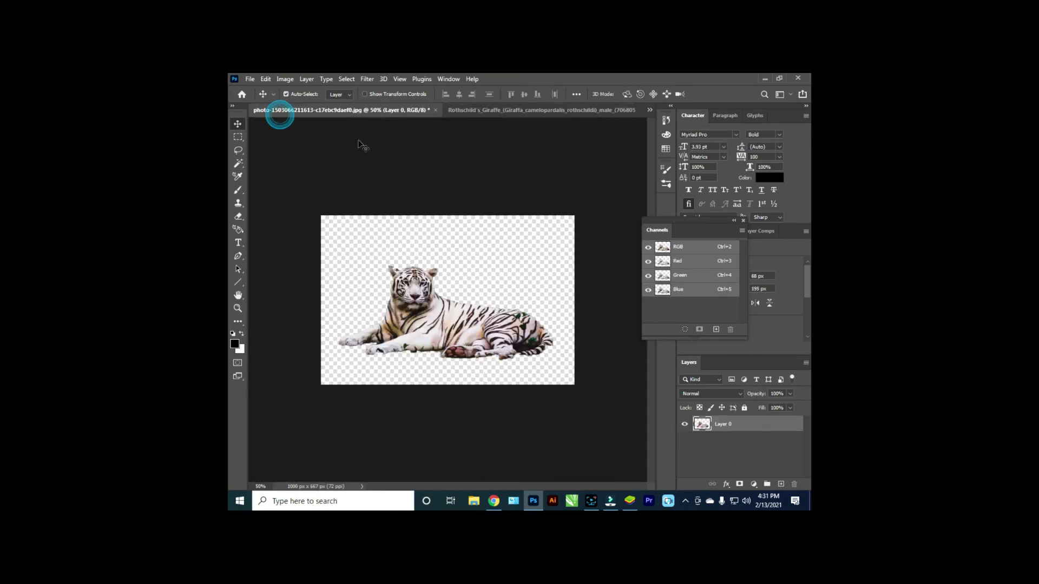
- View the elephant document from the tab overflow list, then return to the white tiger
left_click(648, 111)
left_click(431, 111)
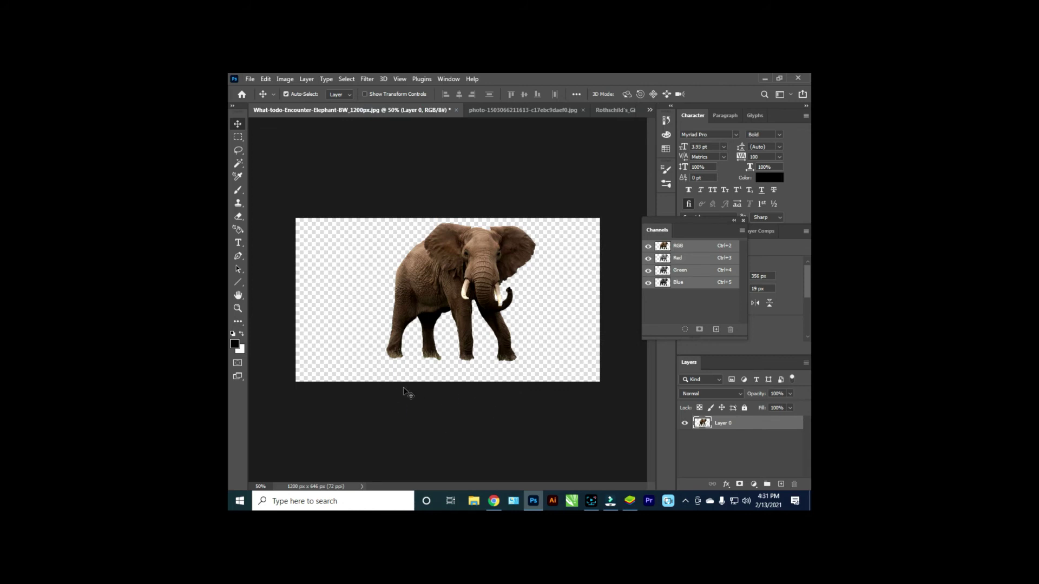
left_click(488, 112)
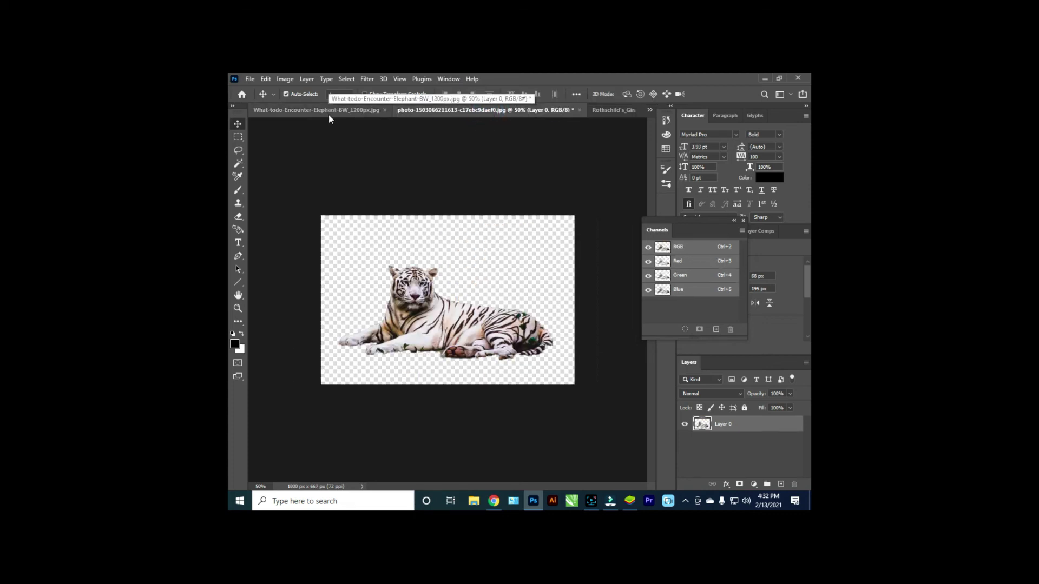